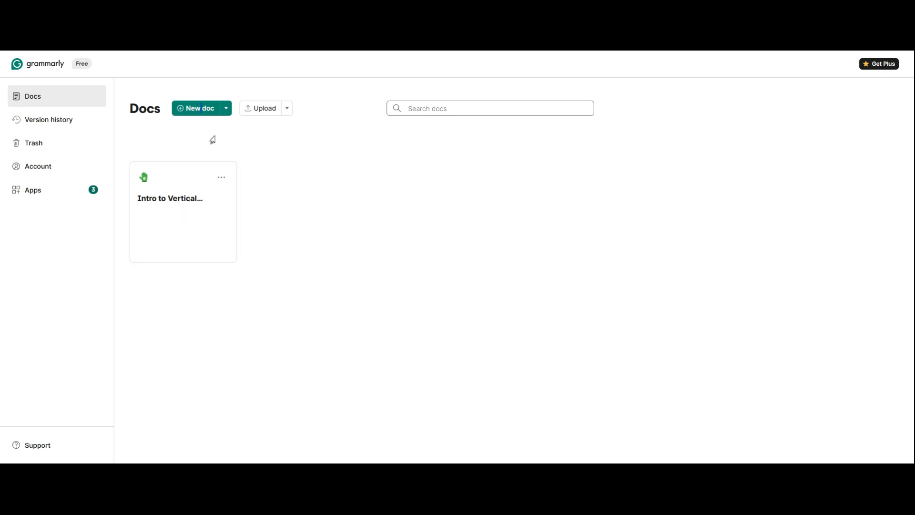
Open the Intro to Vertical Gardening document and close its AI Chat.
left_click(179, 214)
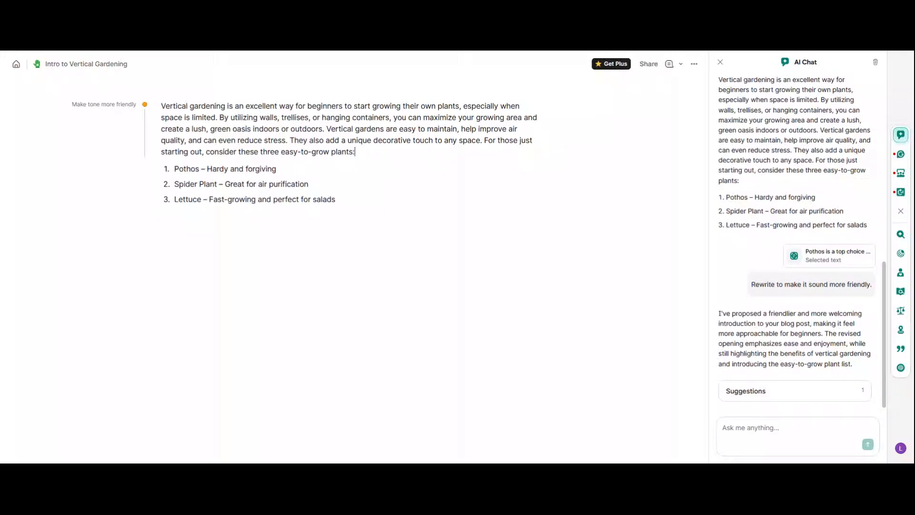
left_click(721, 62)
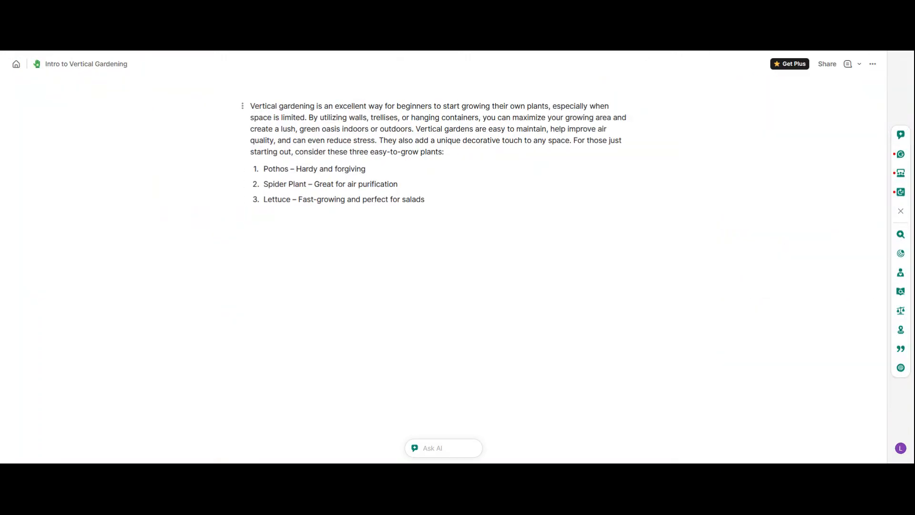
left_click_drag(444, 152, 246, 103)
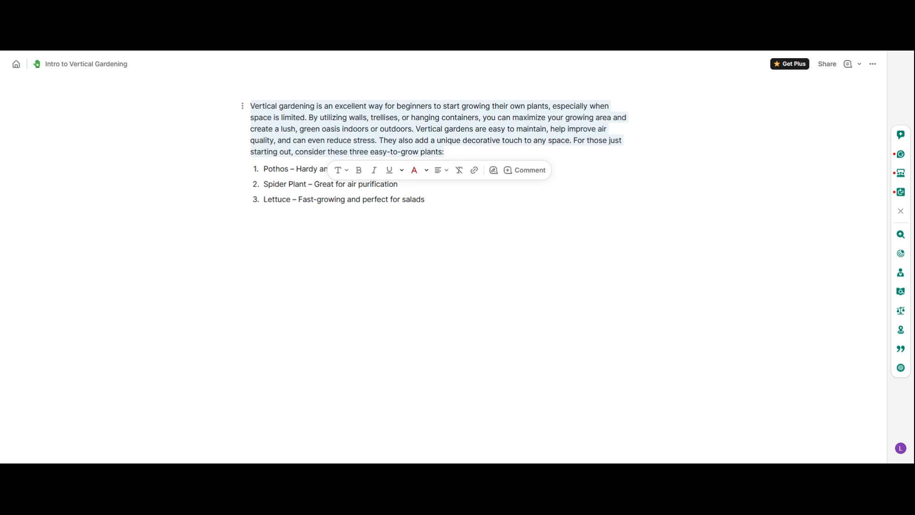
left_click(454, 153)
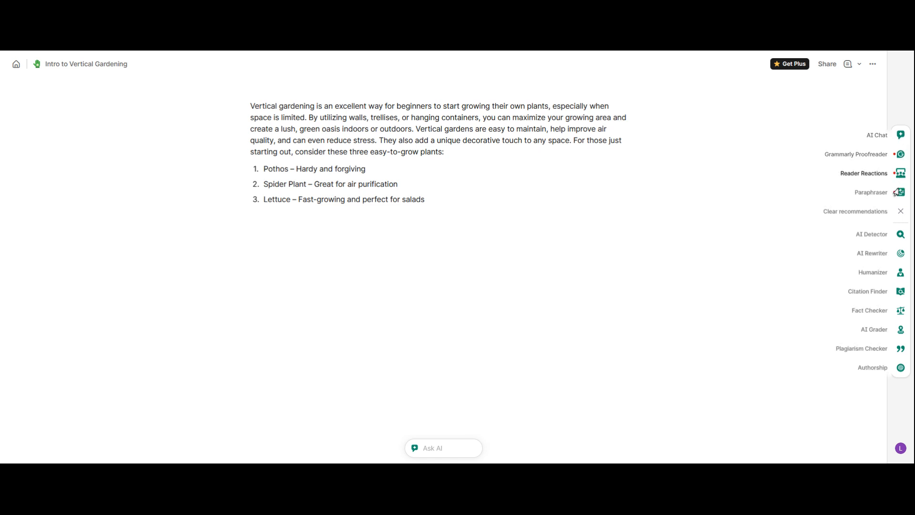
View the Grammarly Proofreader assessment, then review the conversation and its latest reply in AI Chat.
left_click(901, 155)
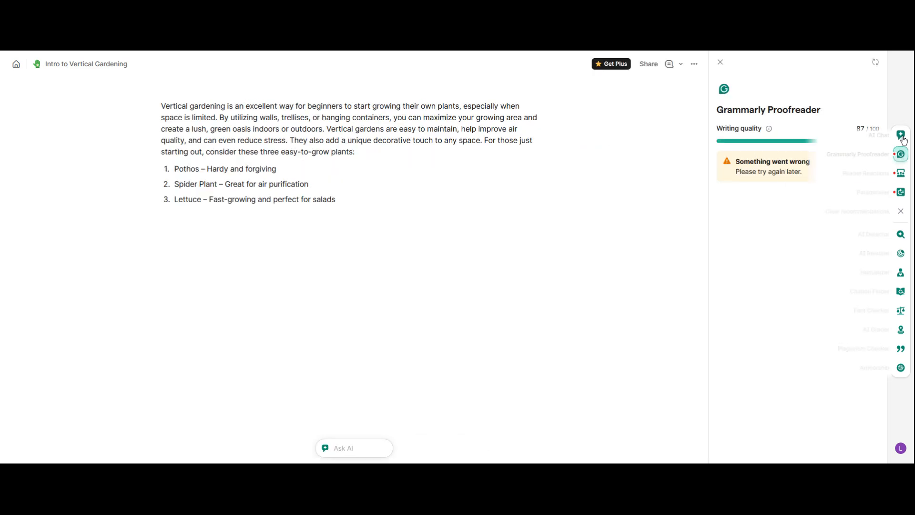
left_click(901, 136)
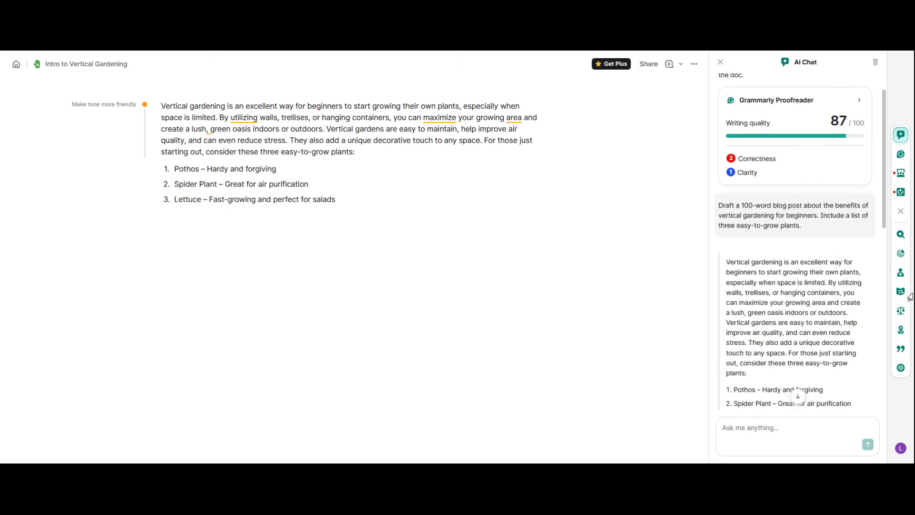
scroll(753, 205, "down", 5)
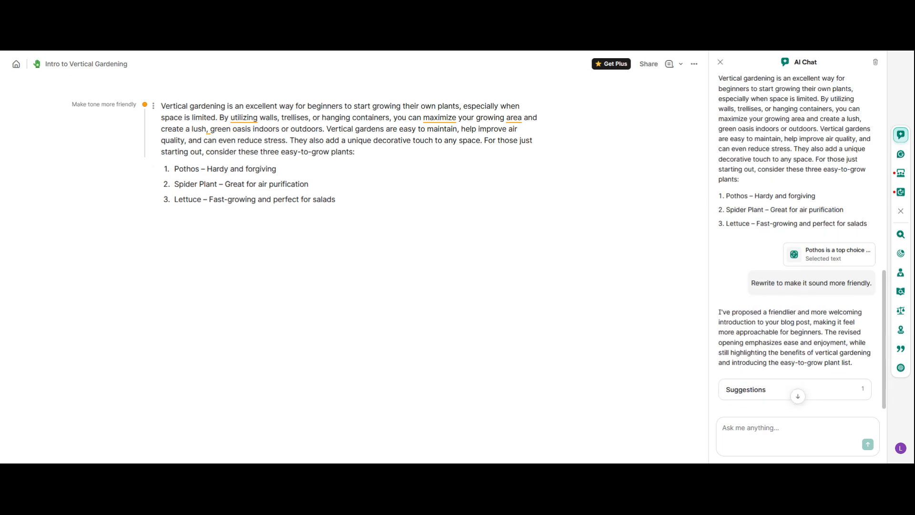
Inspect the proofreading suggestion on the word "maximize" in the introductory paragraph.
left_click_drag(356, 152, 250, 117)
left_click(309, 118)
left_click_drag(355, 152, 161, 106)
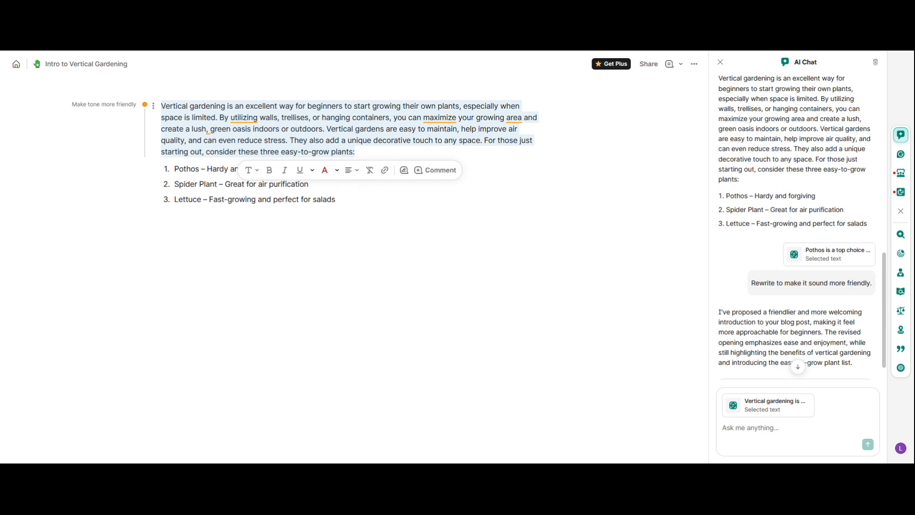
left_click(433, 117)
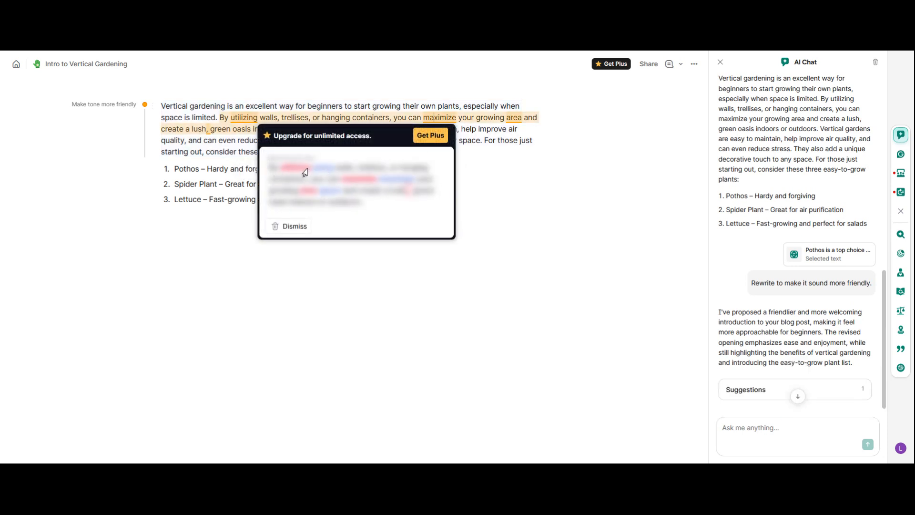
left_click(365, 105)
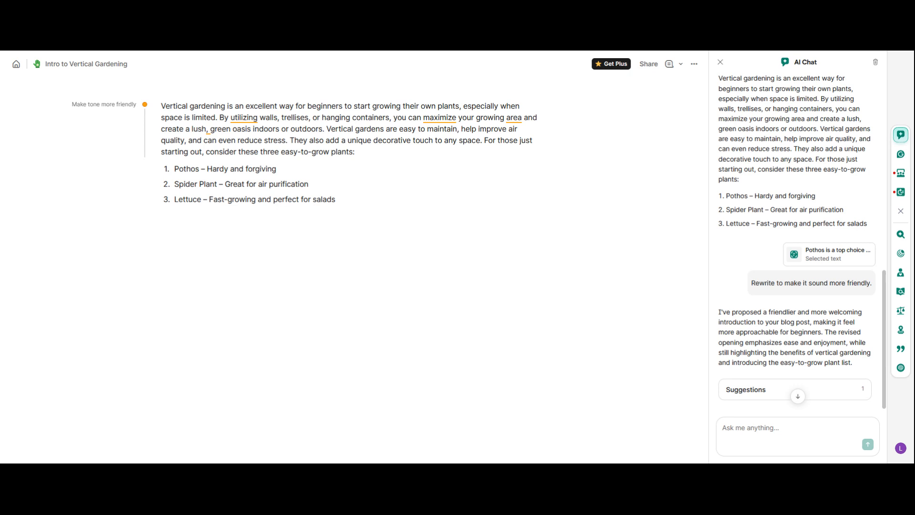
Replace the introductory paragraph with an error-filled version beginning "Vertical gardening is an excllent way for beginners to start growing there own plants".
left_click_drag(355, 152, 161, 105)
type("Vertical gardening is an excllent way for beginners to start growing there own plants, expeshally when space is limited. By utilizing walls, trellises, or hanging containers, you can maximise your growing area and create a lushous, green oasis indoors or outdoors. Vertical gardens is easy to maintain, help improv air quality, and can even reducce stress. They also add a unique decoritive touch to any space. For those just starting out, consider this three easy-to-grow plants:")
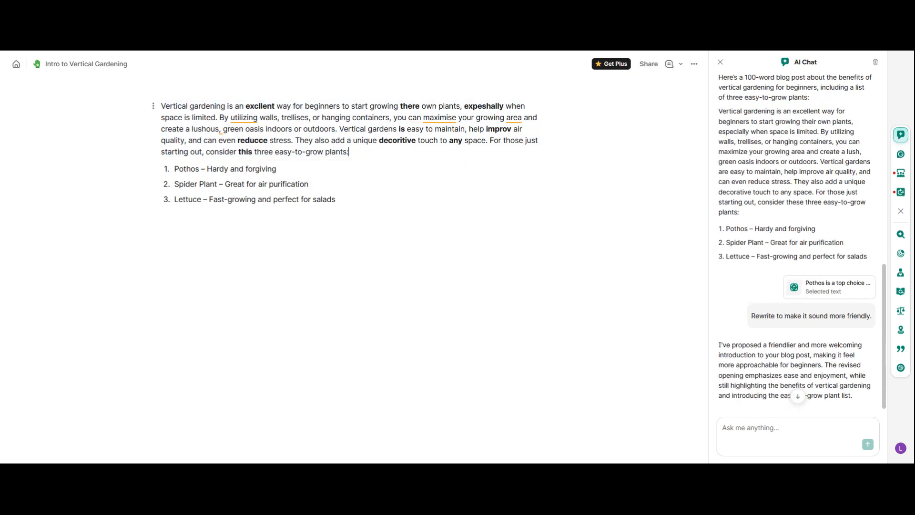
Accept the corrections "excellent", "their" and "especially" in the first sentence of the introduction.
left_click(260, 106)
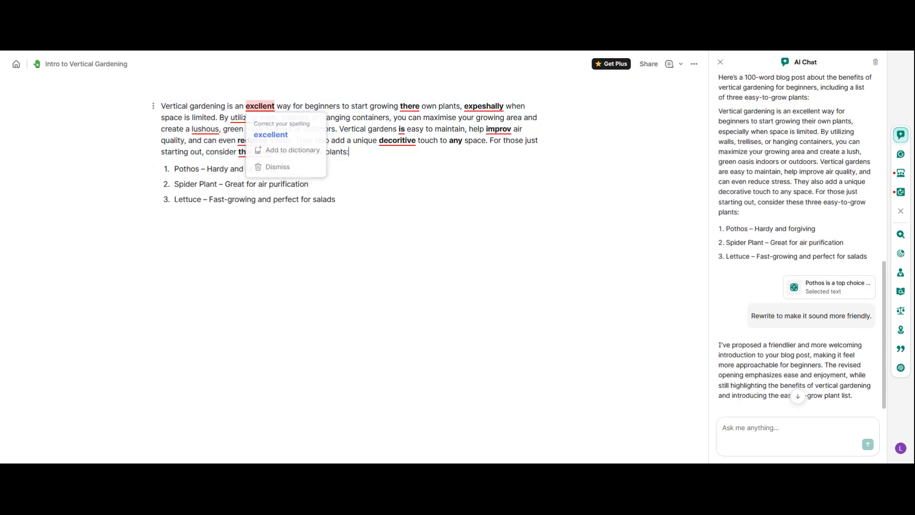
left_click(285, 135)
left_click(412, 105)
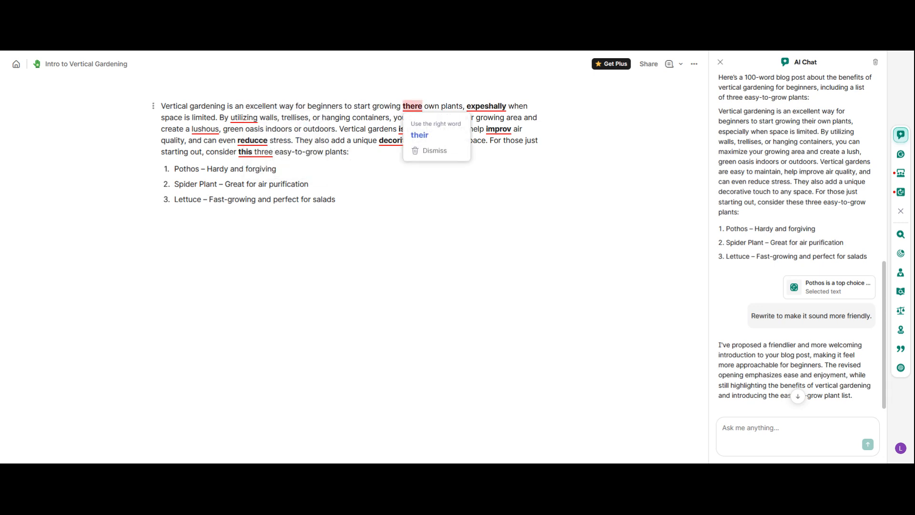
left_click(419, 135)
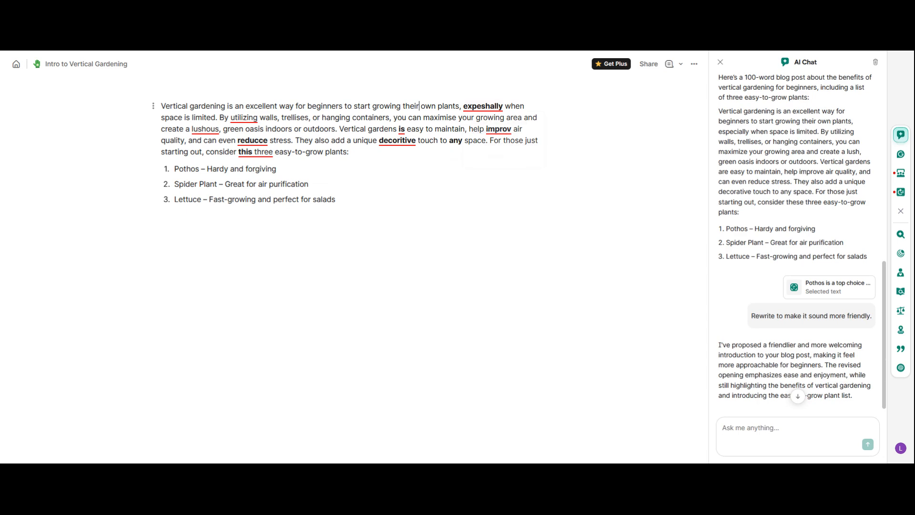
left_click(483, 106)
left_click(480, 133)
Accept the corrections "utilising", "improve" and "are" in the introductory paragraph.
left_click(244, 117)
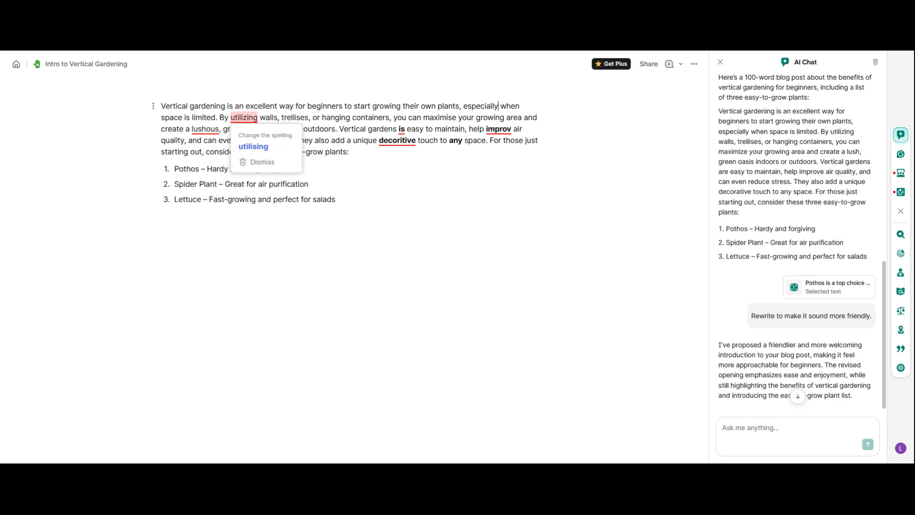
left_click(251, 145)
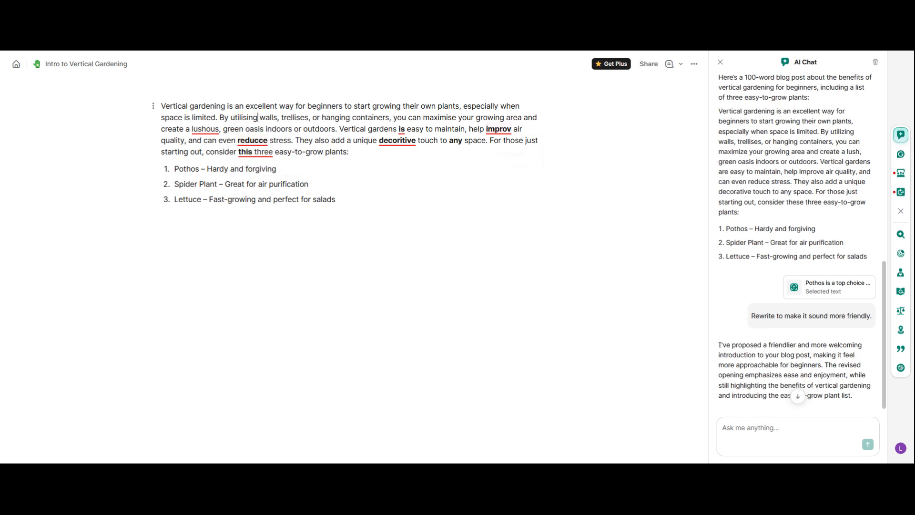
left_click(515, 156)
left_click(401, 128)
left_click(412, 148)
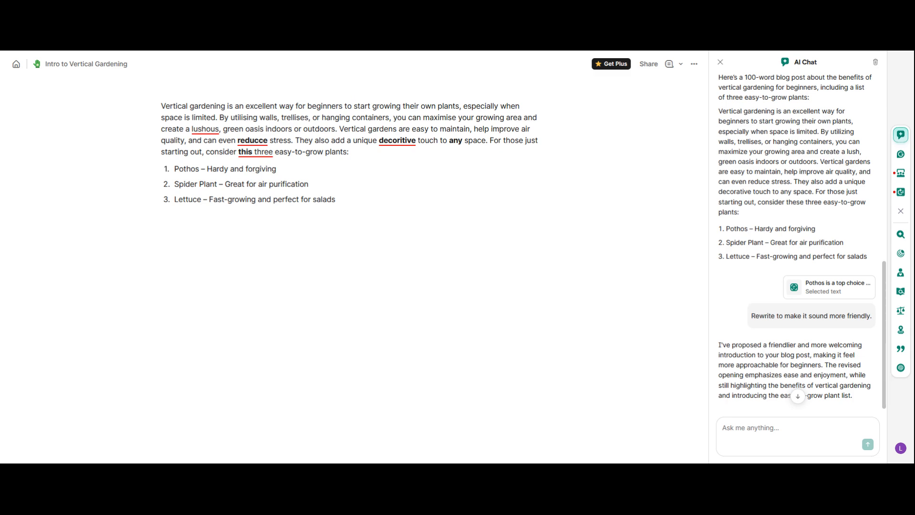
Add a paragraph with deliberate errors below the plant list, beginning "Pothos is a top choice because its vining nature allow it to drape beautifully".
left_click(336, 199)
key("Return")
key("Return")
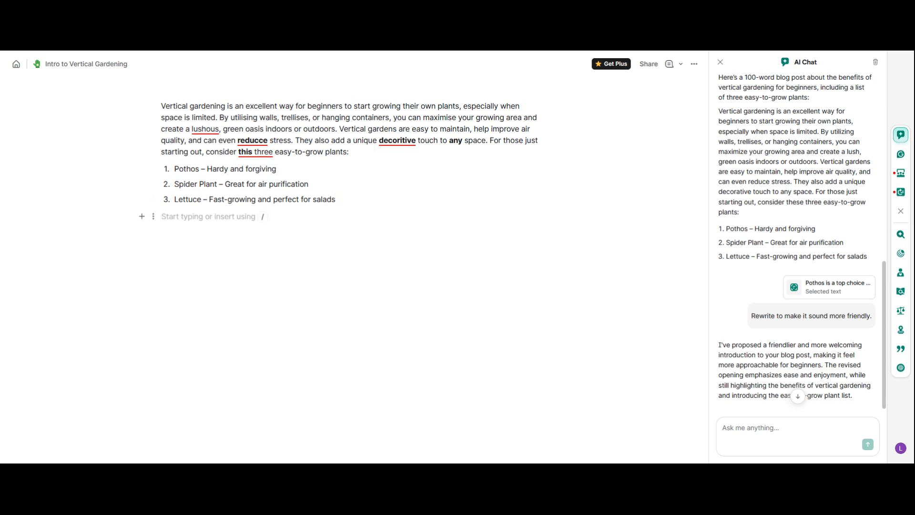
type("Pothos is a top choice because its vining nature allow it to drape beautifully from high shelves or climb up a mose pole with very little effort. If you’re looking to freshening up your indoor environment, the Spider Plant is highley effective at filtering toxins and produces small \"pups\" that add a lushious, layered look to hanging baskits. For those interested in an ediblee garden, Lettuce is a fantasic option as it grows quickly in shollow wall planters and provide a steady supply of greens for your kitchen. These plants are not only easy to mantain, but they also bring life and vibranse to any vertical set up.")
Accept the corrections "lush", "decorative", "reduce" and "these" in the introductory paragraph.
left_click(204, 128)
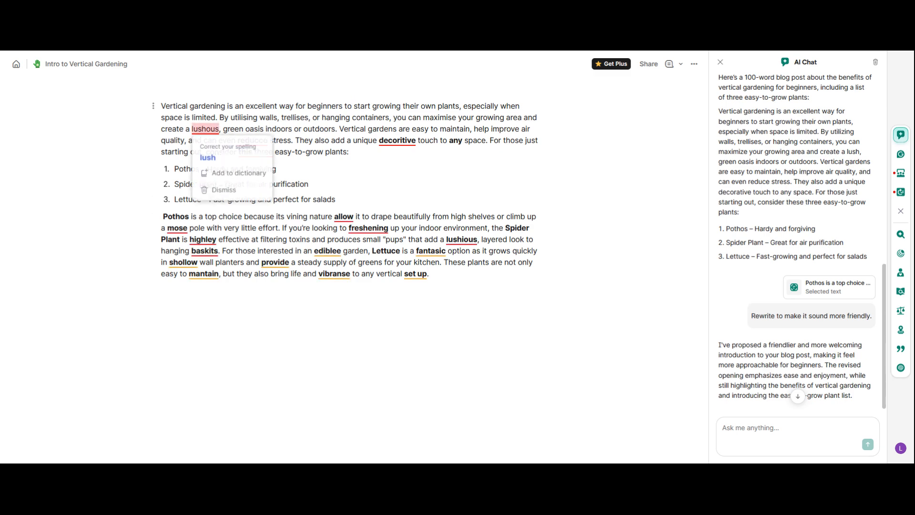
left_click(222, 156)
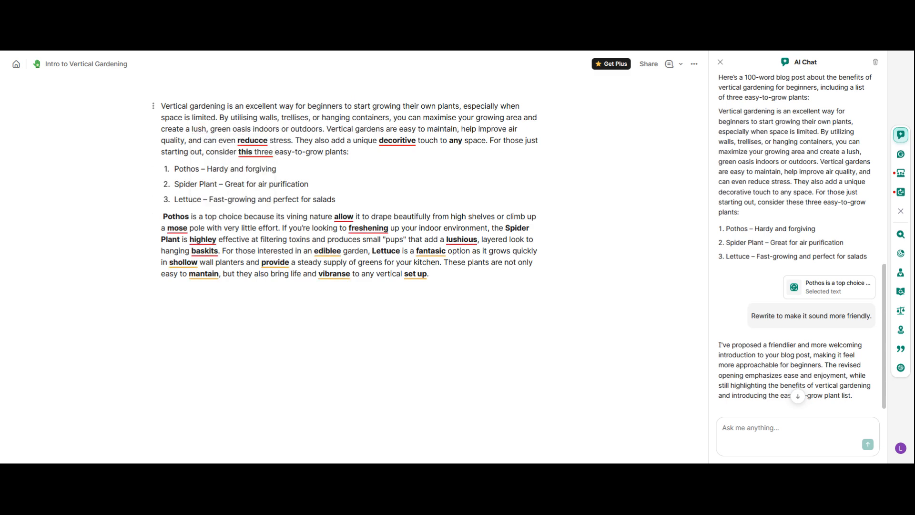
left_click(397, 140)
left_click(405, 169)
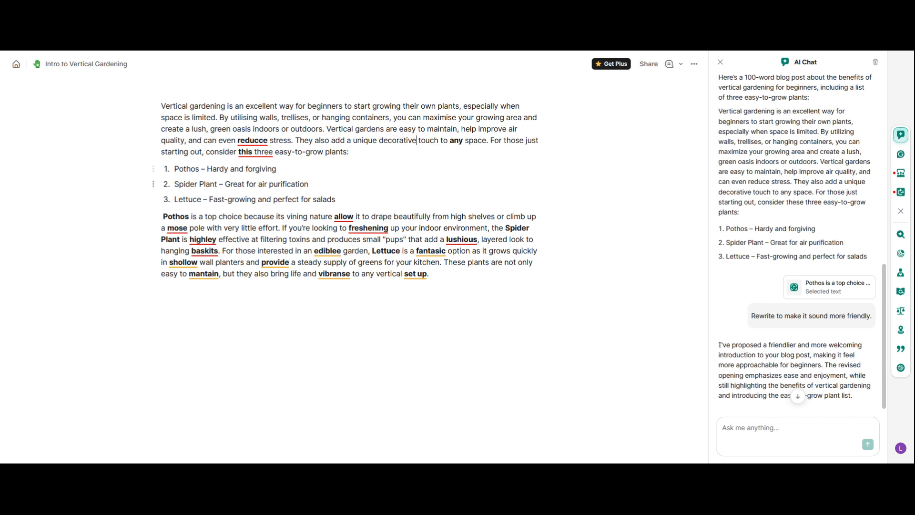
left_click(252, 140)
left_click(251, 168)
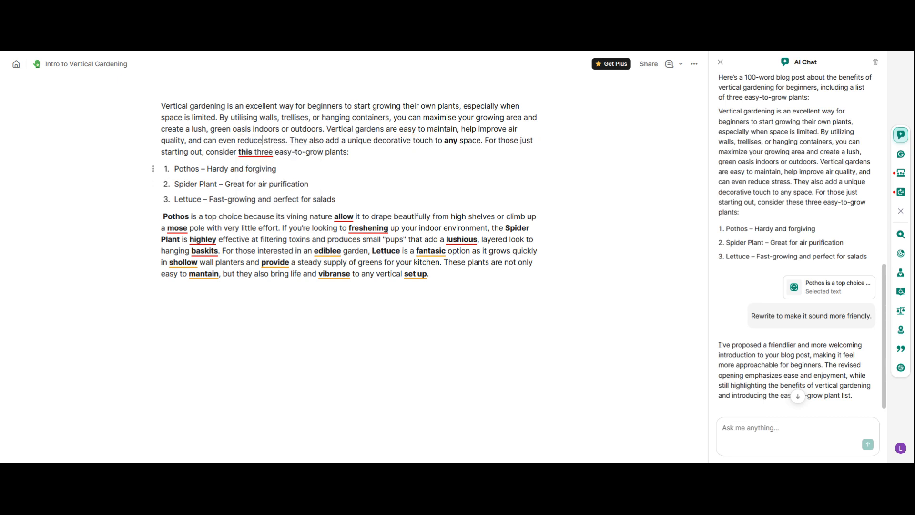
left_click(245, 152)
left_click(268, 177)
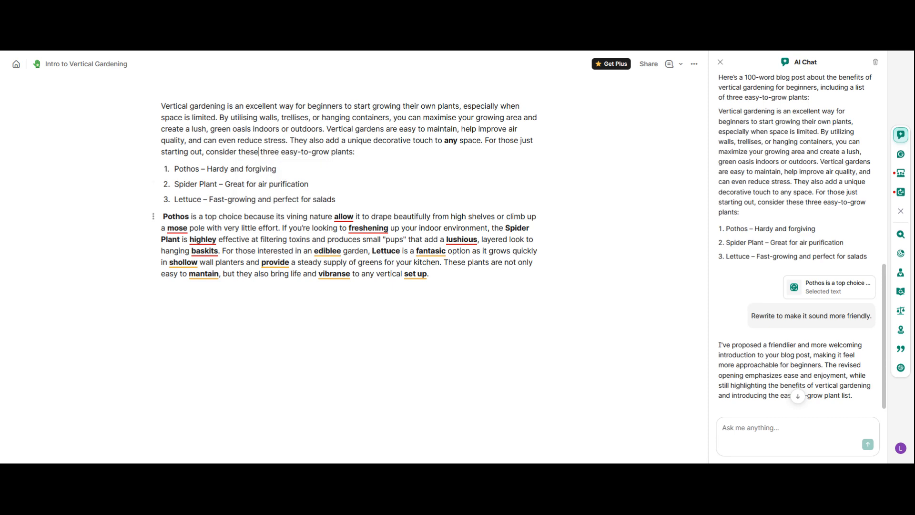
Accept the corrections "allows", "moss" and "freshen" in the Pothos paragraph.
left_click(344, 217)
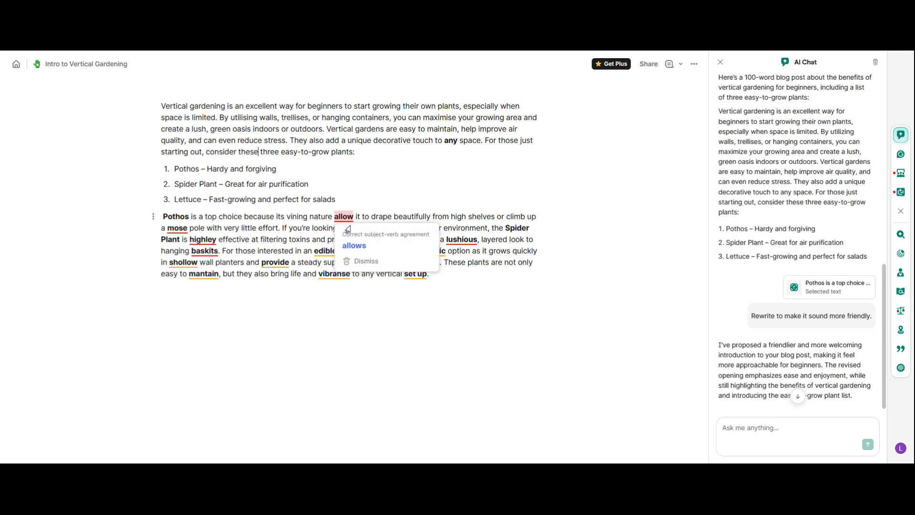
left_click(352, 243)
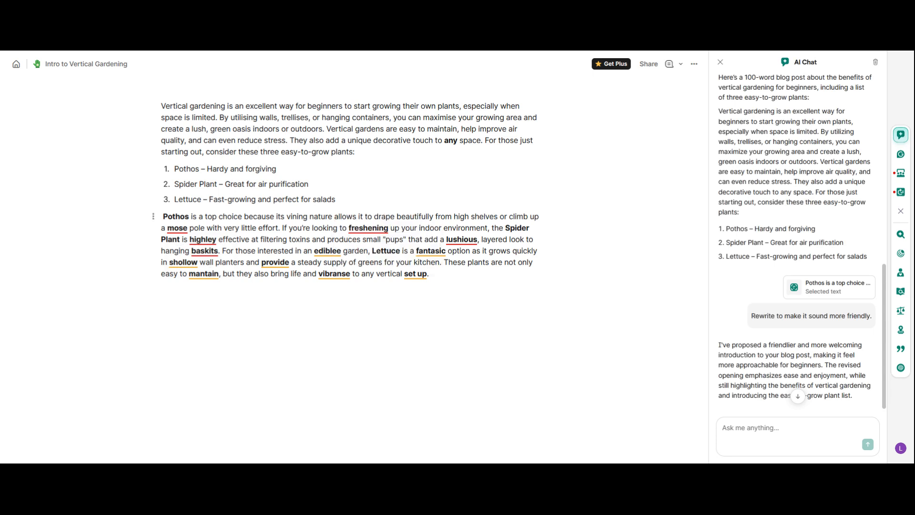
left_click(177, 228)
left_click(185, 254)
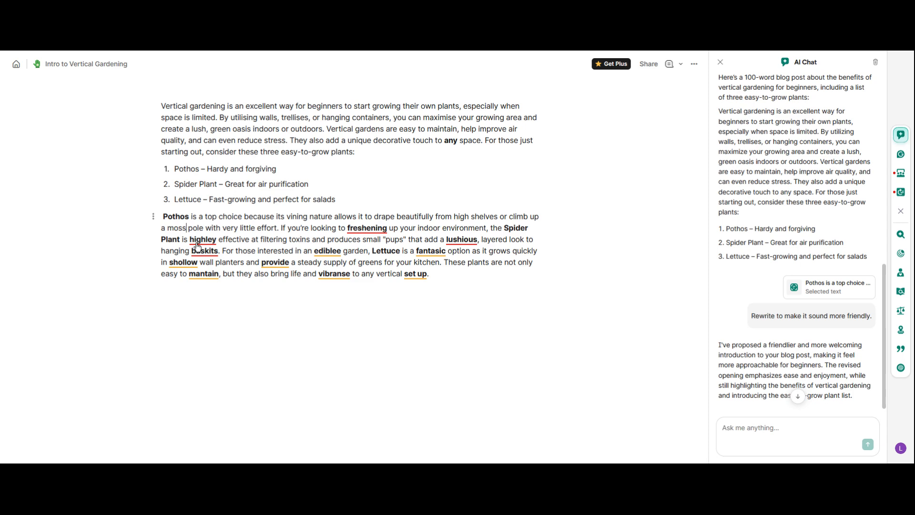
left_click(367, 228)
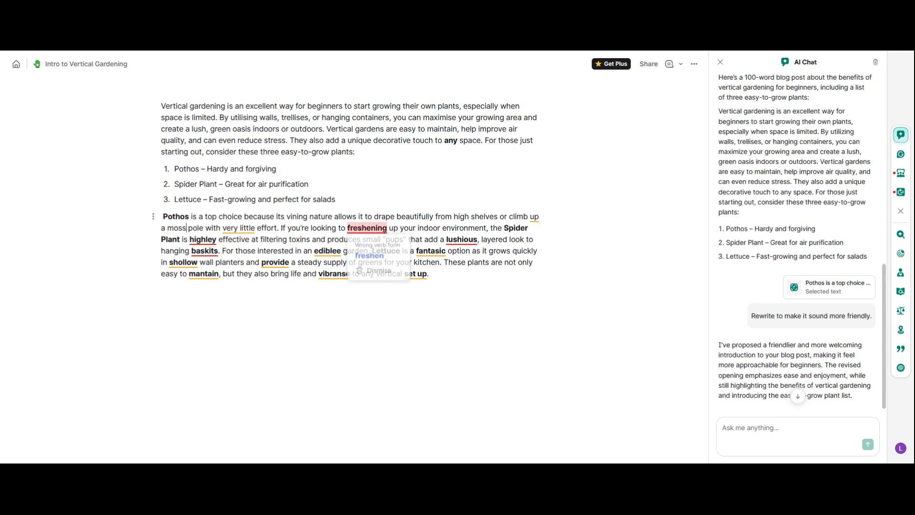
left_click(363, 257)
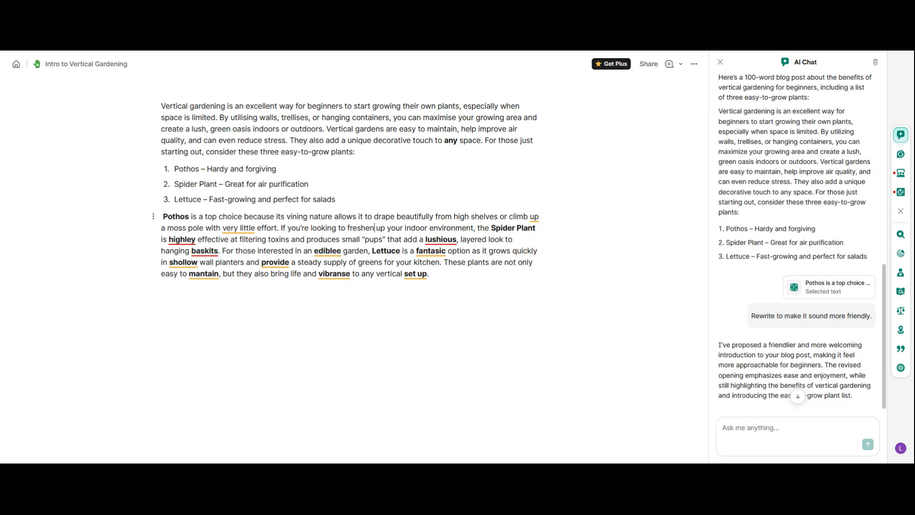
Accept the corrections "highly", "lush" and "baskets" in the Spider Plant sentence of the second paragraph.
left_click(182, 240)
left_click(192, 258)
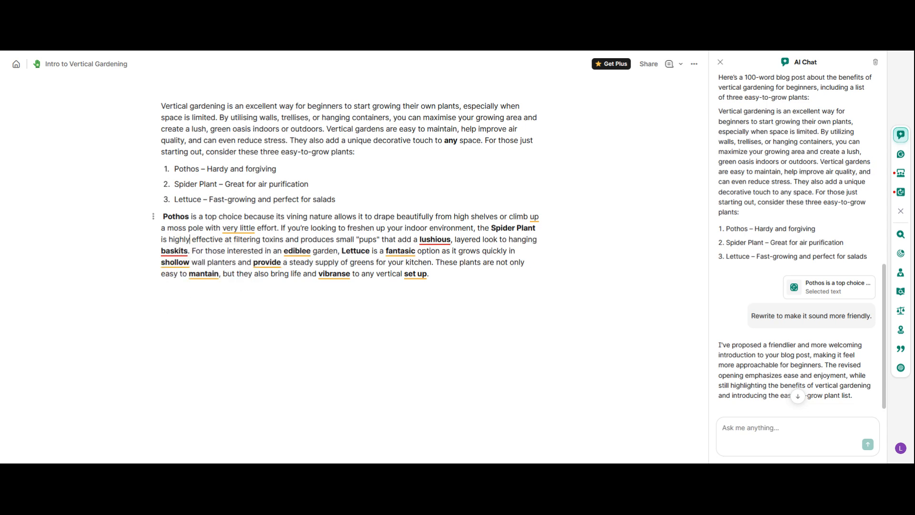
mouse_move(434, 239)
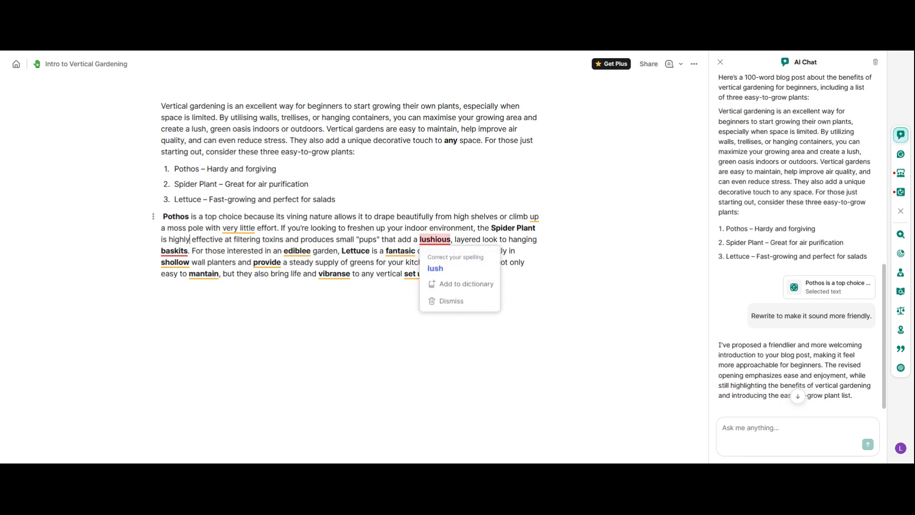
left_click(435, 268)
mouse_move(174, 250)
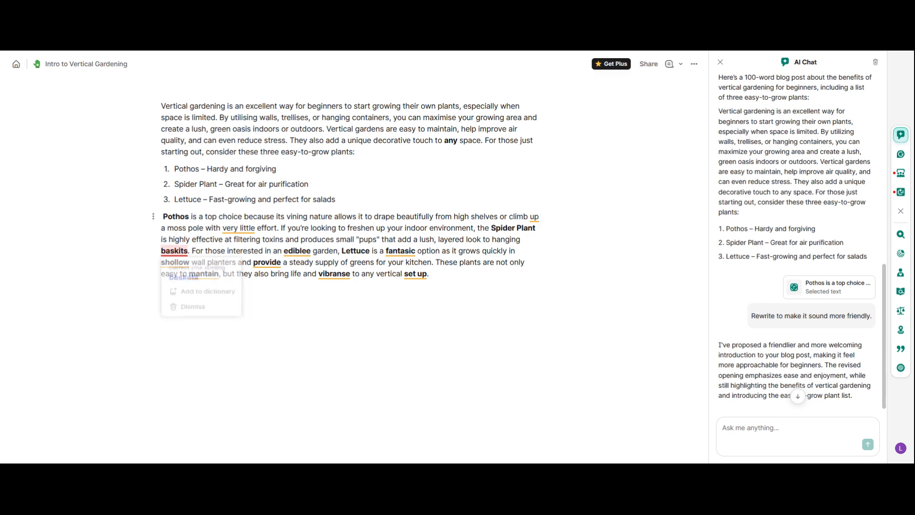
left_click(190, 278)
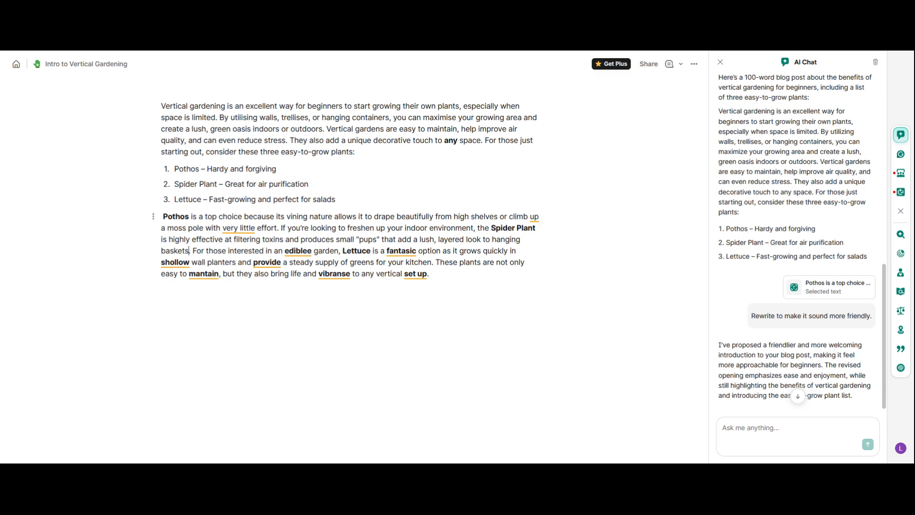
Inspect the suggestion on "very little" in the Pothos sentence, then place the cursor on the empty line below the paragraph.
mouse_move(241, 229)
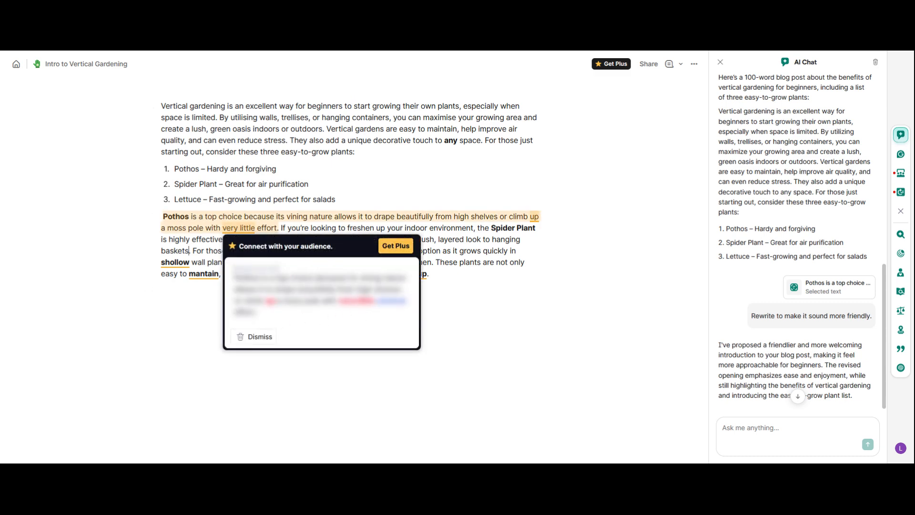
left_click(162, 291)
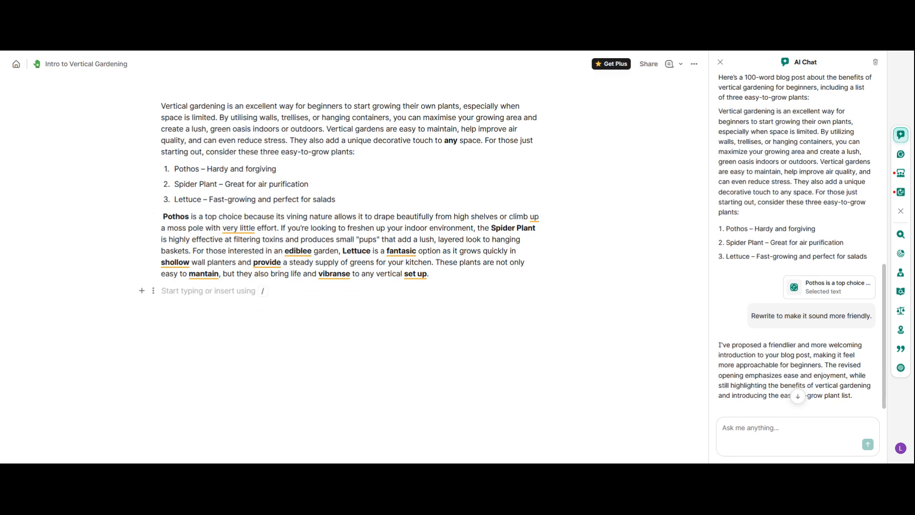